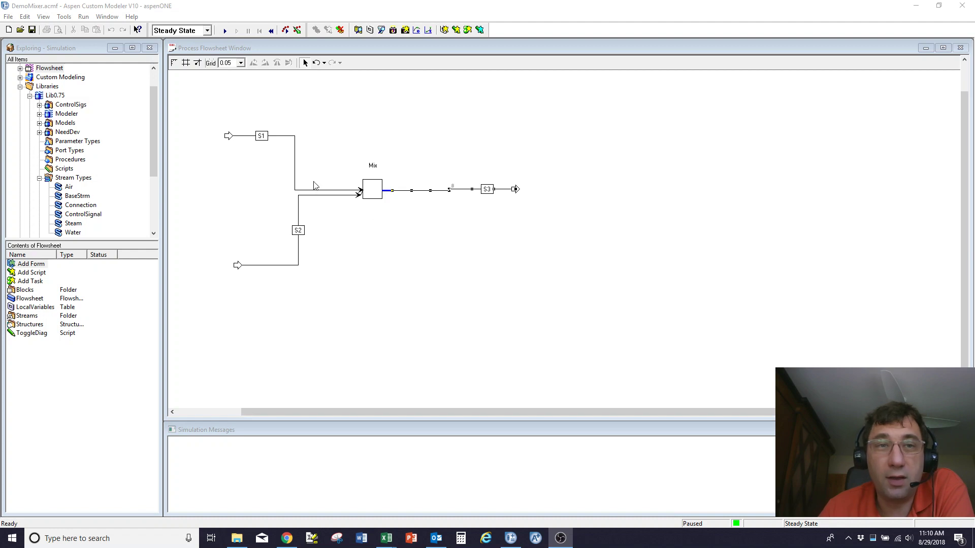
# Inspect the Summary Tables of feed streams S1 and S2, then close them
pyautogui.doubleClick(279, 137)
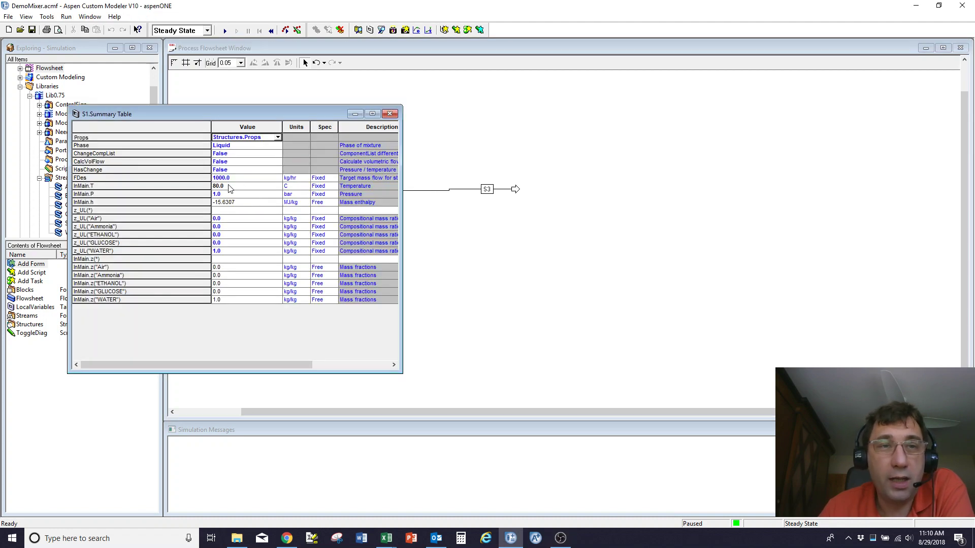
pyautogui.click(389, 114)
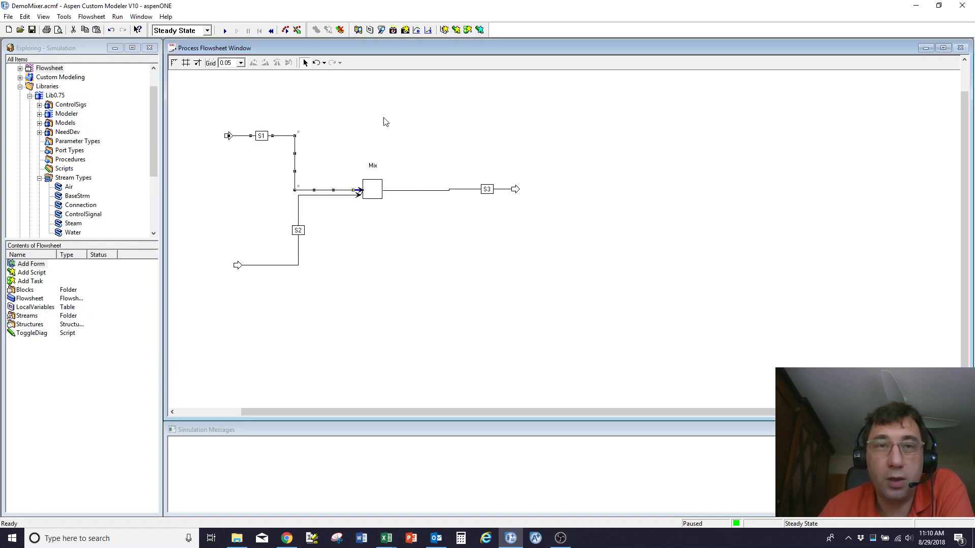
pyautogui.doubleClick(268, 265)
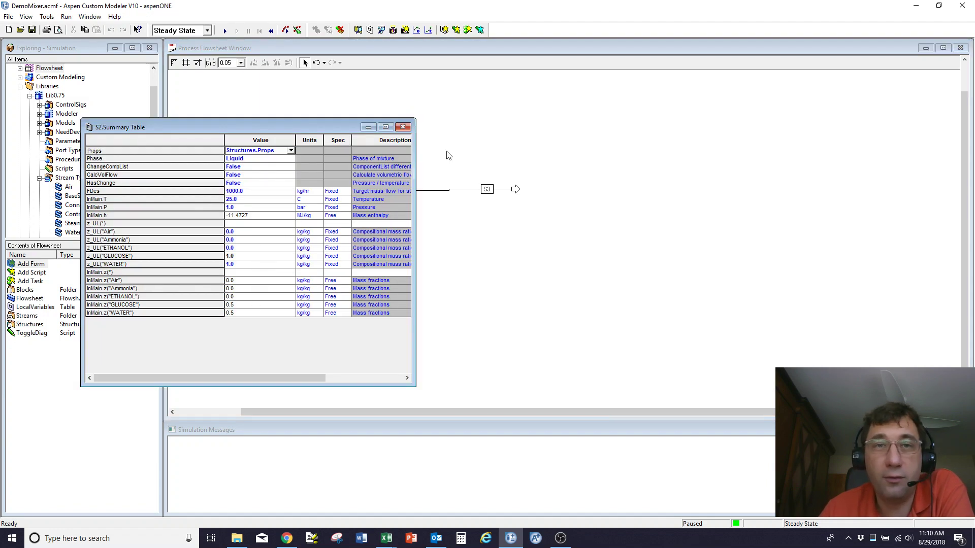
pyautogui.click(403, 126)
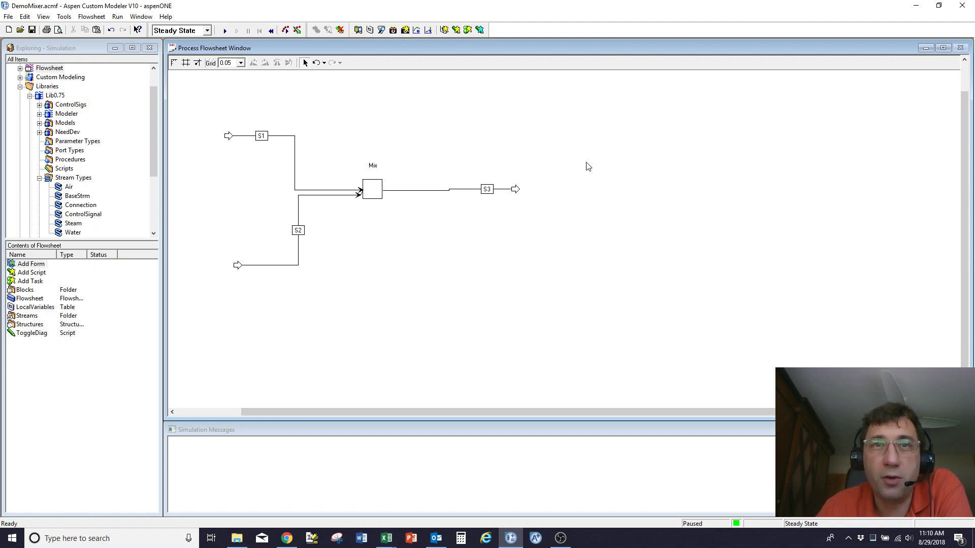
# Add a new Table-type flowsheet form named MixerTable
pyautogui.click(444, 30)
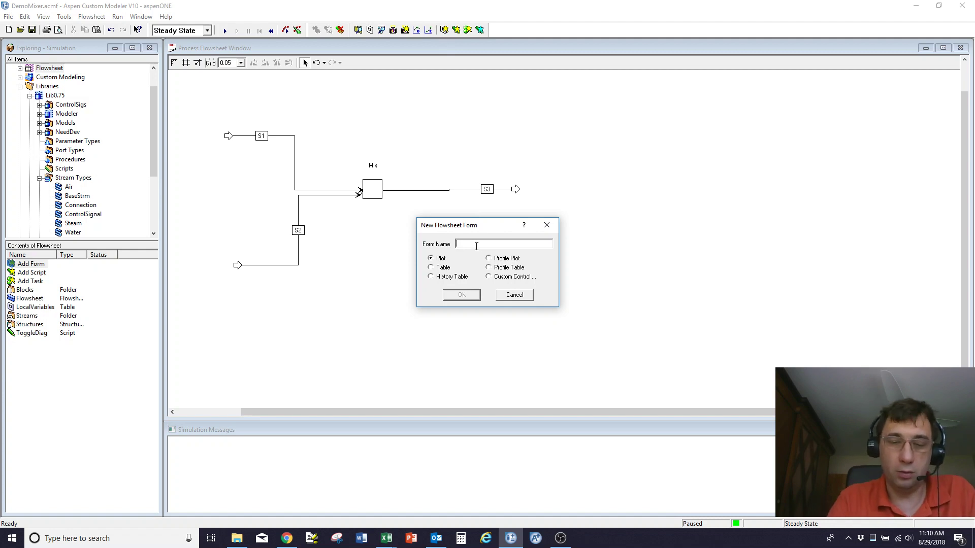
pyautogui.write('MixerTable')
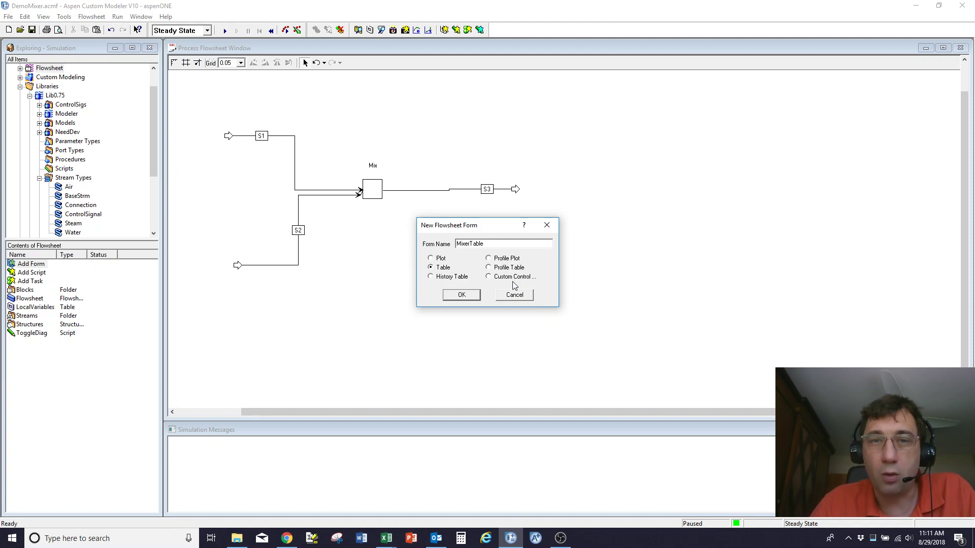
pyautogui.click(468, 298)
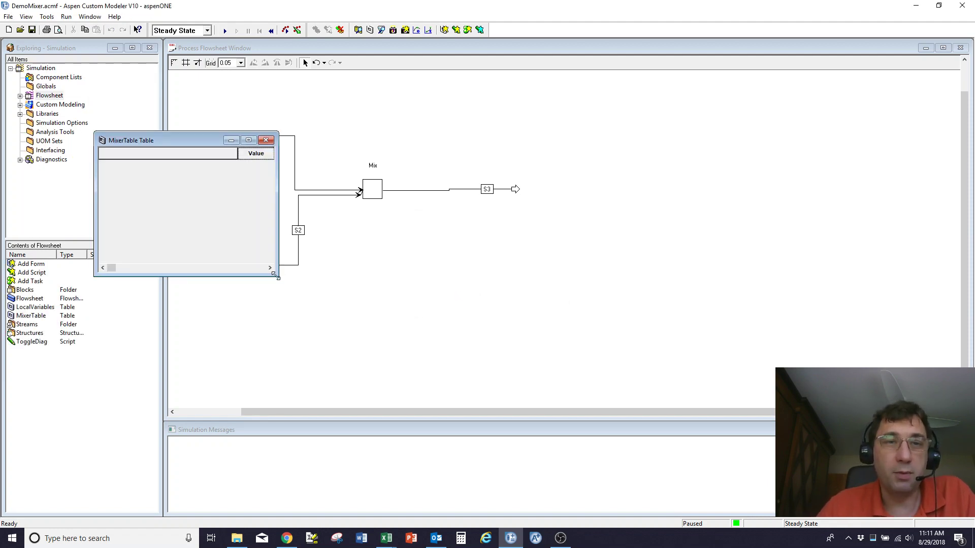
# Enlarge and reposition MixerTable, then add S1.FDes from the S1 Summary Table
pyautogui.moveTo(278, 276); pyautogui.dragTo(451, 343)
pyautogui.moveTo(360, 144); pyautogui.dragTo(766, 310)
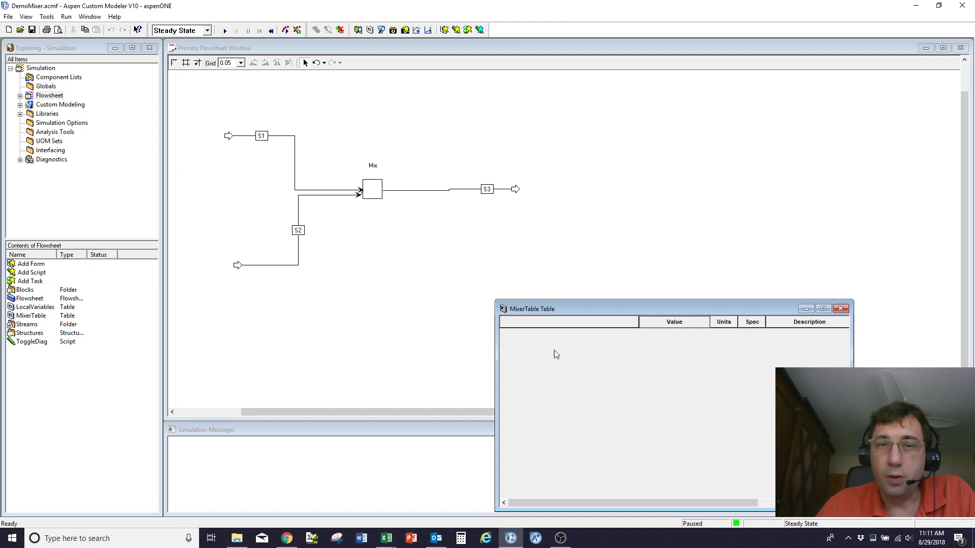
pyautogui.doubleClick(267, 136)
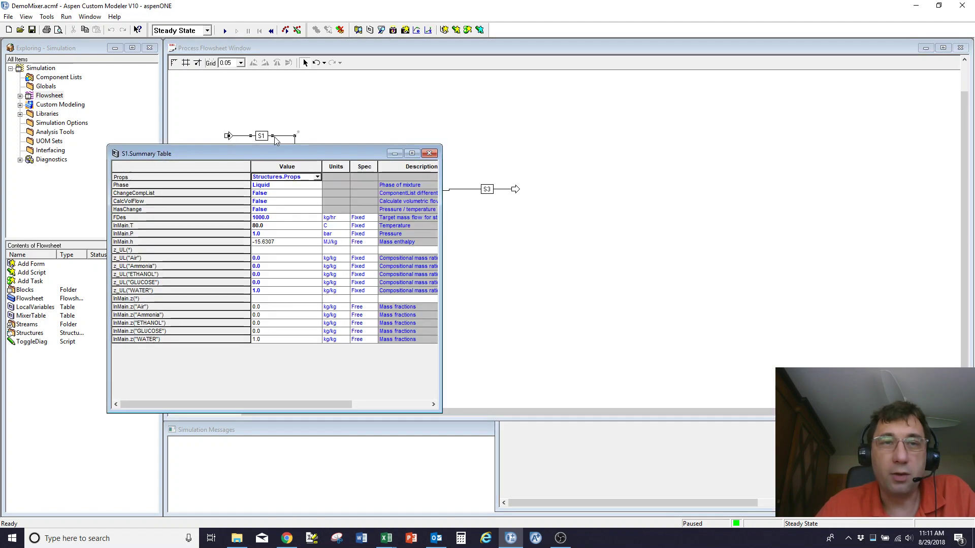
pyautogui.click(188, 217)
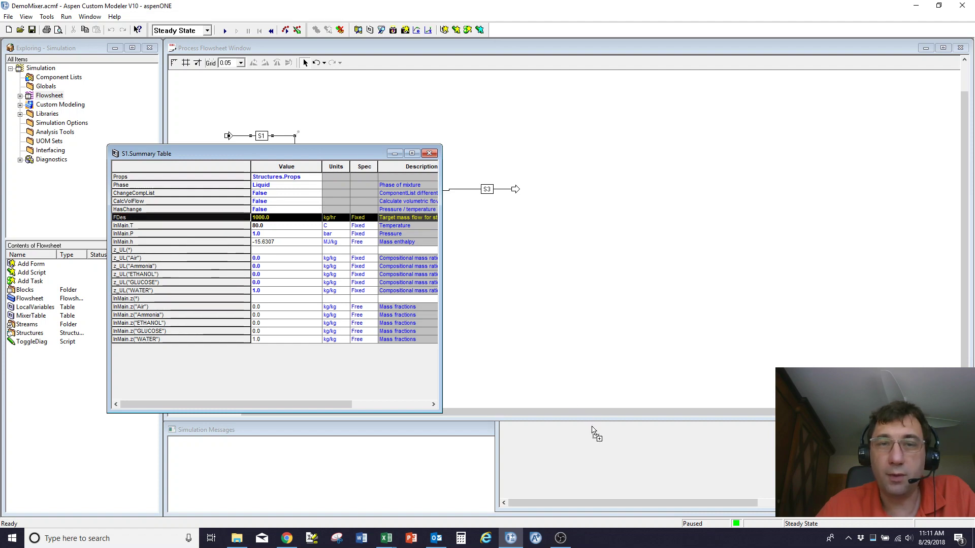
pyautogui.moveTo(591, 435); pyautogui.dragTo(592, 448)
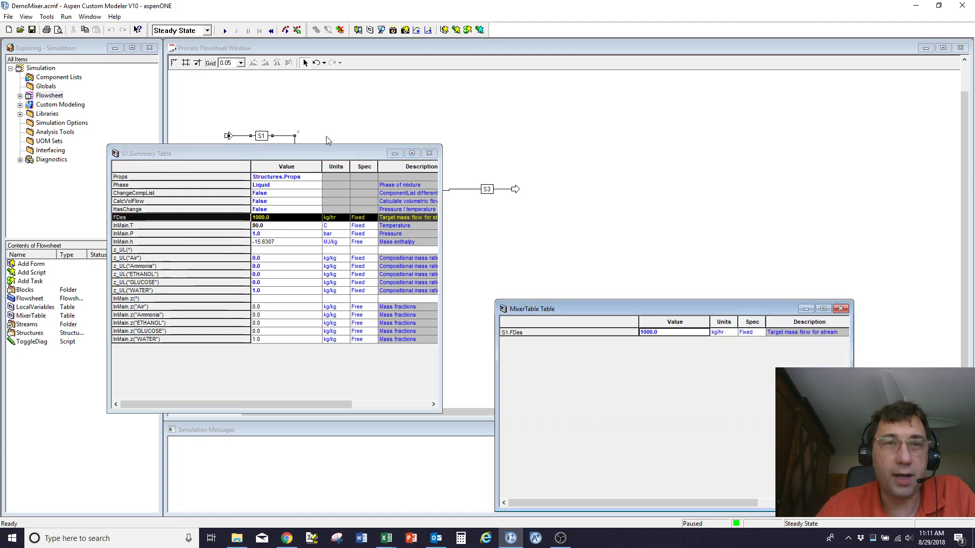
pyautogui.click(429, 153)
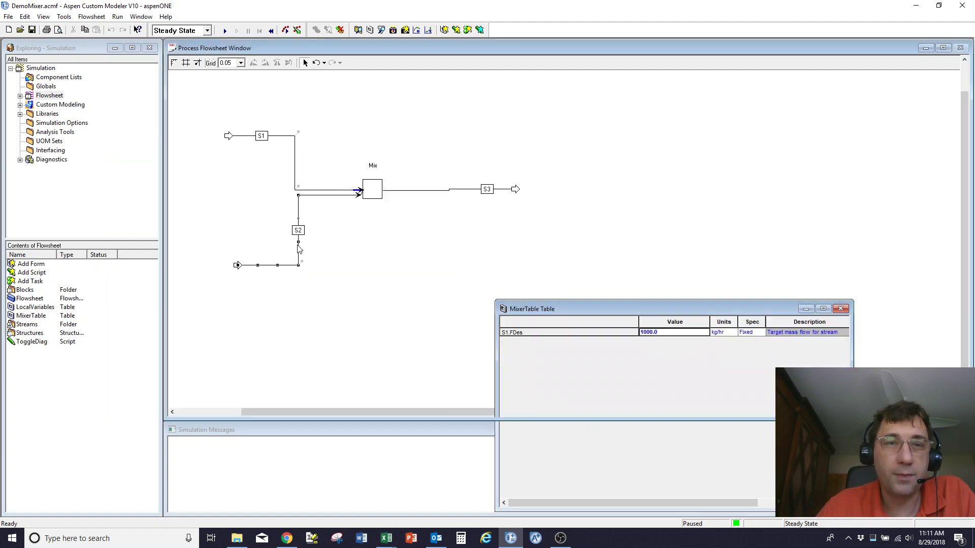
# Add S2.FDes from the S2 Summary Table and shorten the MixerTable window
pyautogui.doubleClick(302, 249)
pyautogui.click(202, 229)
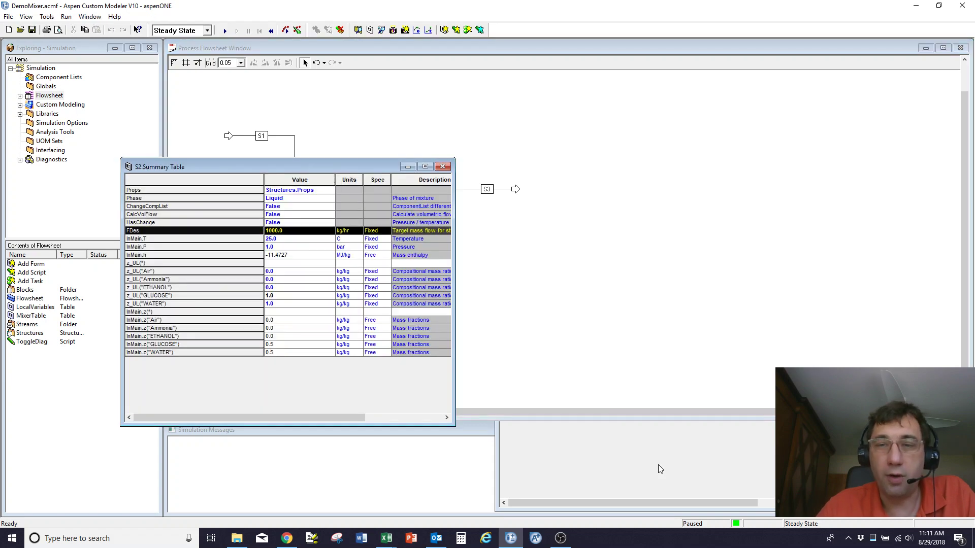
pyautogui.click(442, 167)
pyautogui.click(589, 422)
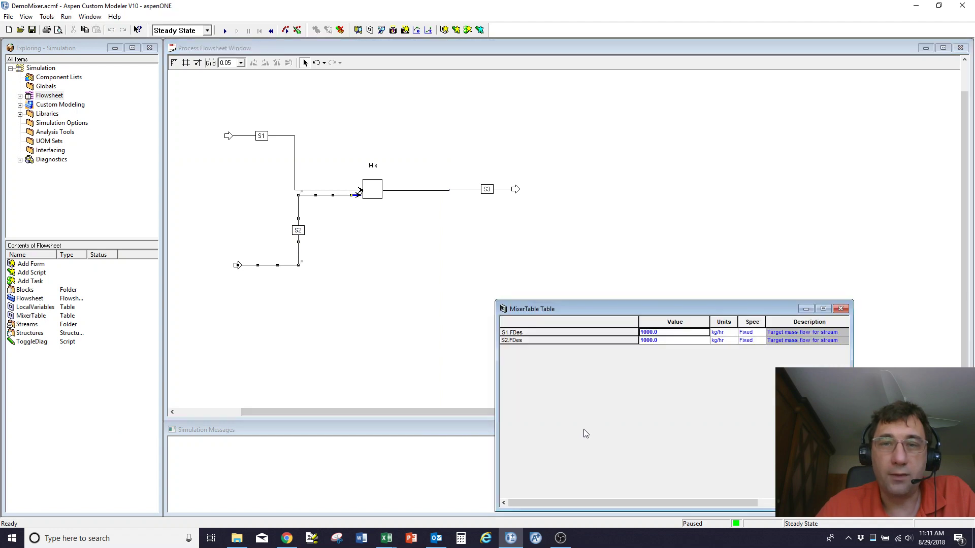
pyautogui.moveTo(607, 300); pyautogui.dragTo(627, 408)
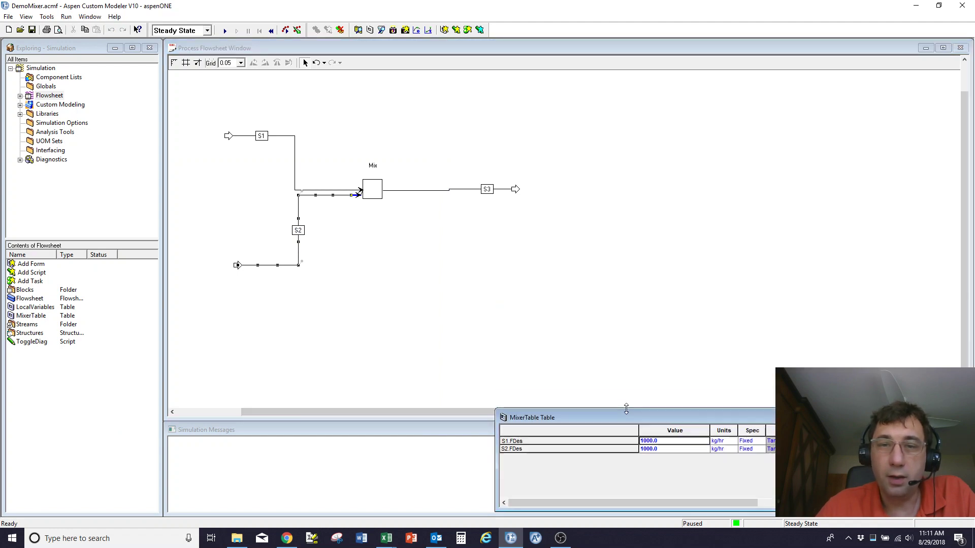
# Add S3.InMain.T and S3.InMain.z("GLUCOSE") from the S3 Summary Table to MixerTable
pyautogui.doubleClick(450, 191)
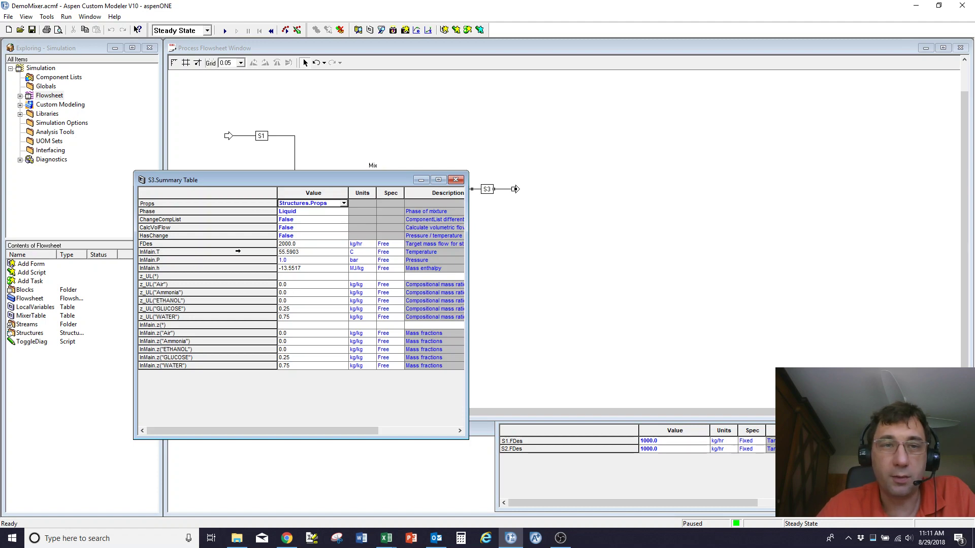
pyautogui.click(237, 252)
pyautogui.moveTo(238, 255); pyautogui.dragTo(605, 495)
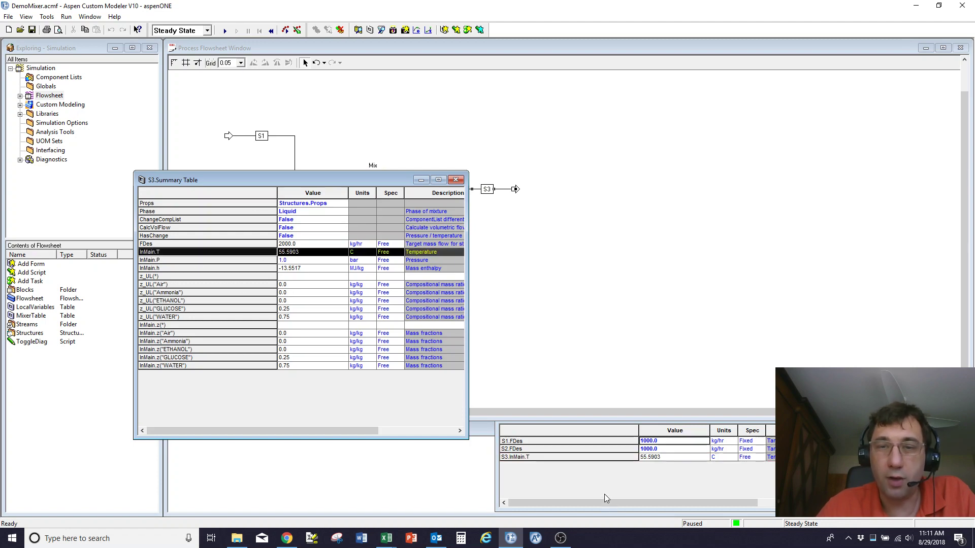
pyautogui.click(214, 358)
pyautogui.moveTo(214, 359); pyautogui.dragTo(538, 490)
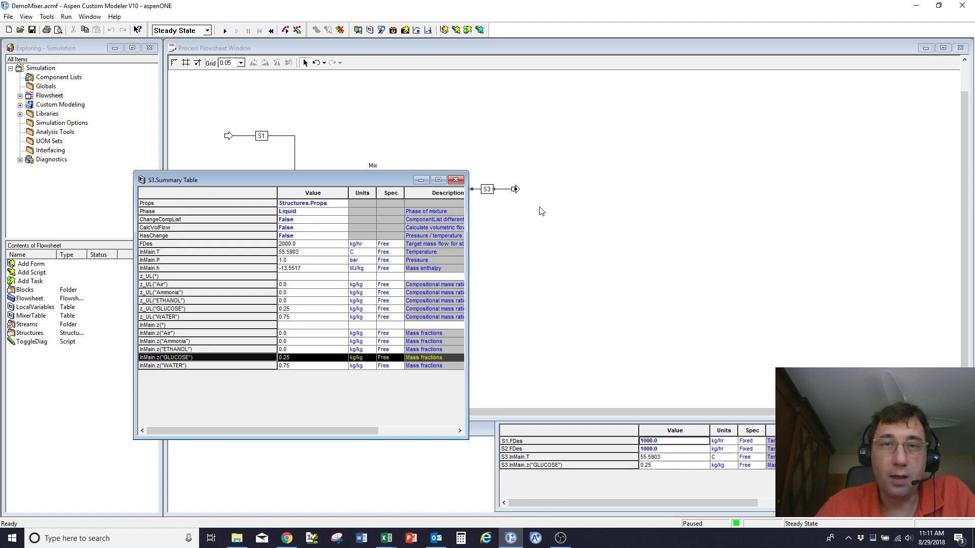
pyautogui.click(455, 179)
pyautogui.click(667, 420)
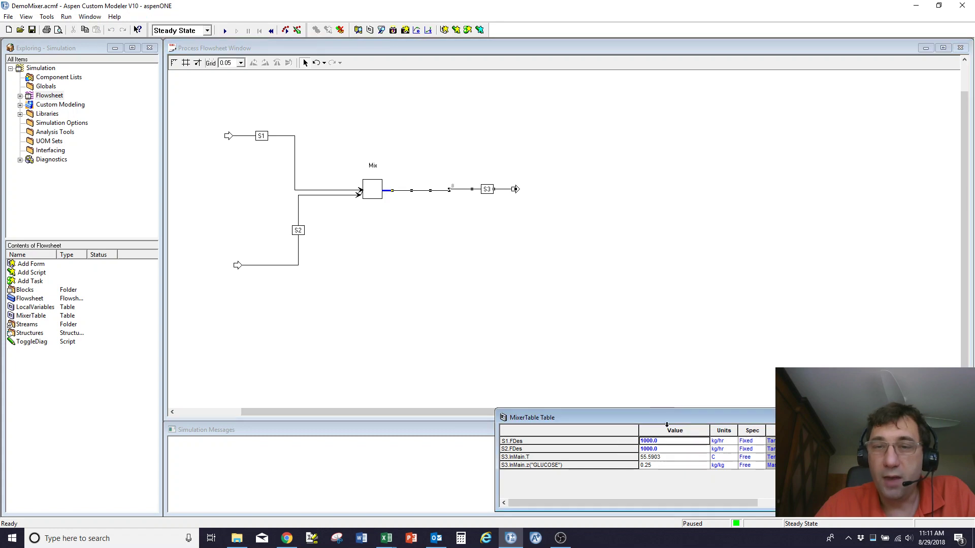
pyautogui.moveTo(664, 416); pyautogui.dragTo(666, 227)
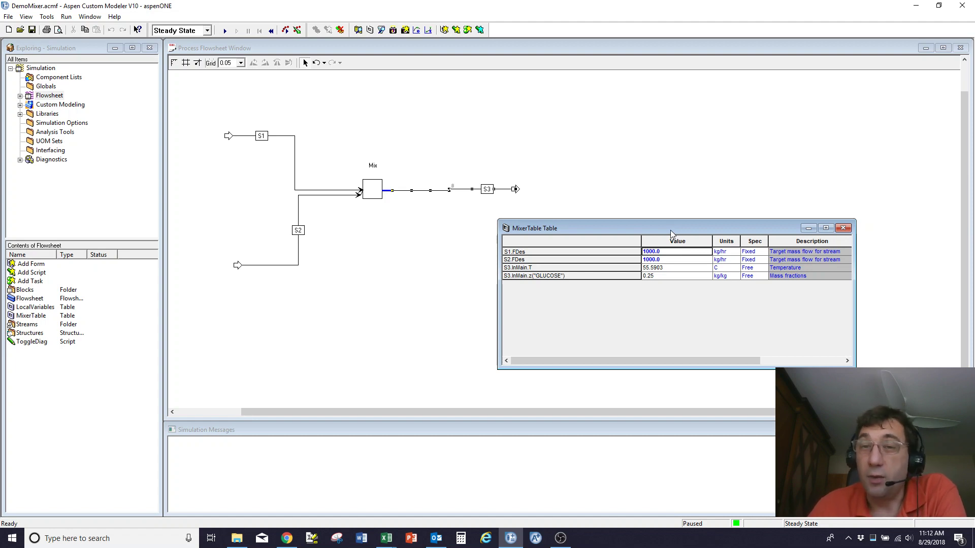
# Set the S1.FDes Spec to Free so the S1 flow is solved
pyautogui.moveTo(670, 230); pyautogui.dragTo(699, 293)
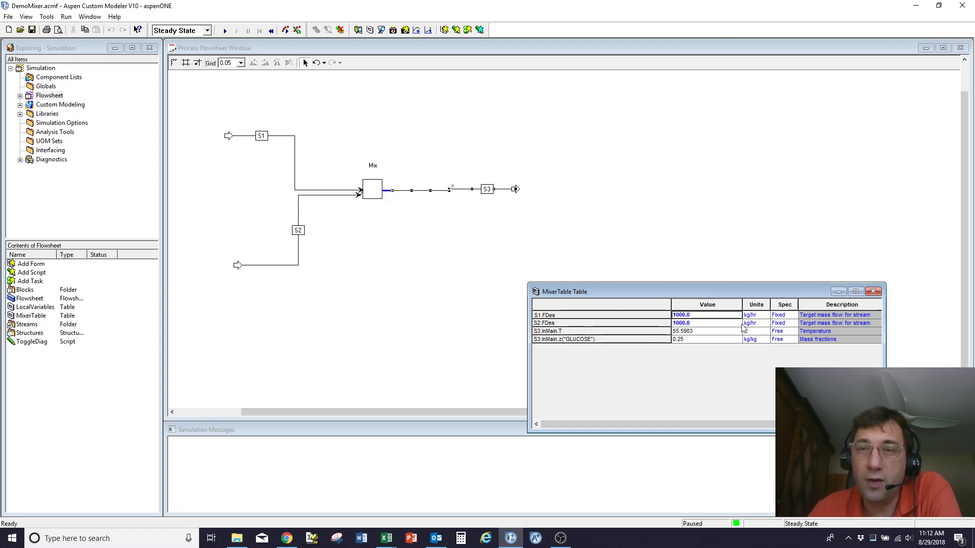
pyautogui.click(776, 315)
pyautogui.click(792, 315)
pyautogui.click(791, 324)
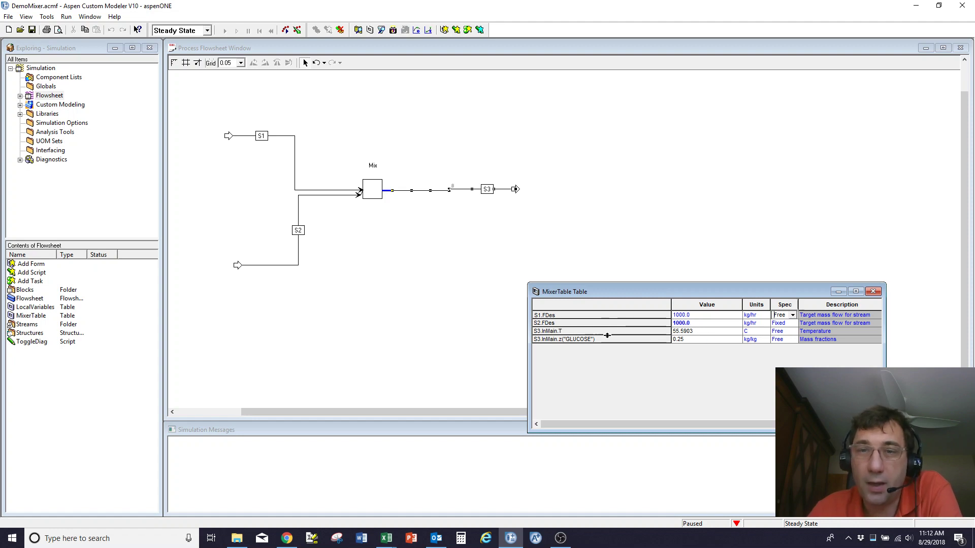
# Fix S3.InMain.T and set the outlet temperature to 60 C
pyautogui.click(780, 332)
pyautogui.click(794, 332)
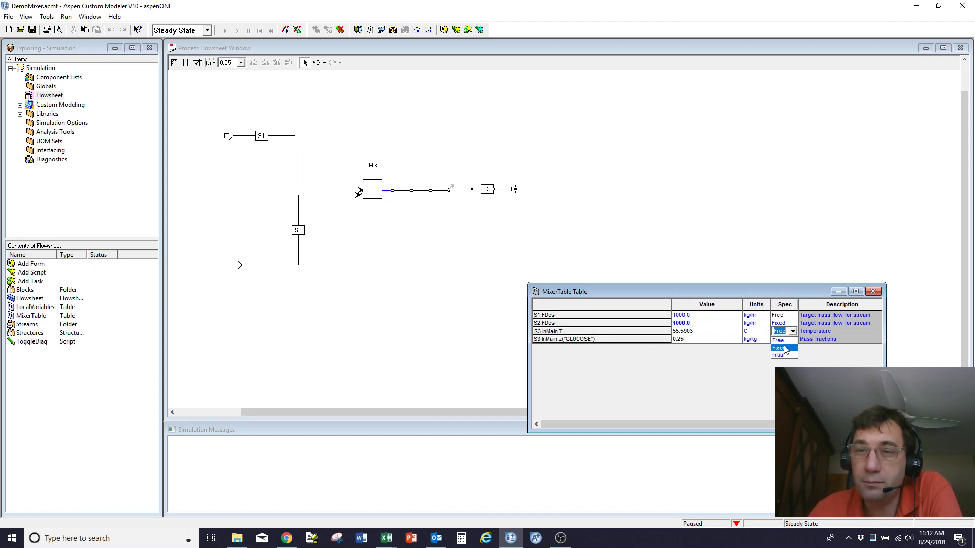
pyautogui.click(785, 348)
pyautogui.click(699, 334)
pyautogui.write('60')
pyautogui.press('Tab')
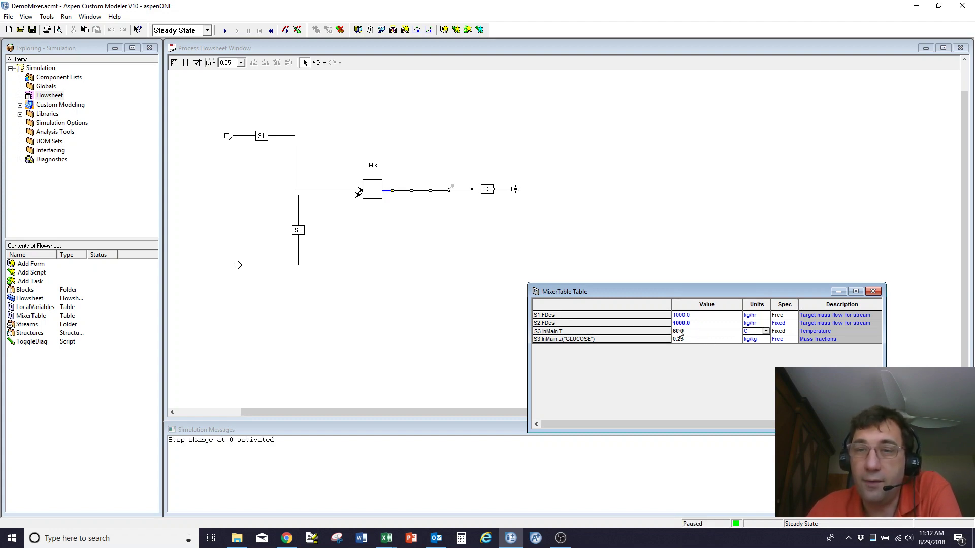
# Switch the S3.InMain.T Spec to Free and back to Fixed
pyautogui.click(784, 333)
pyautogui.click(792, 332)
pyautogui.click(781, 341)
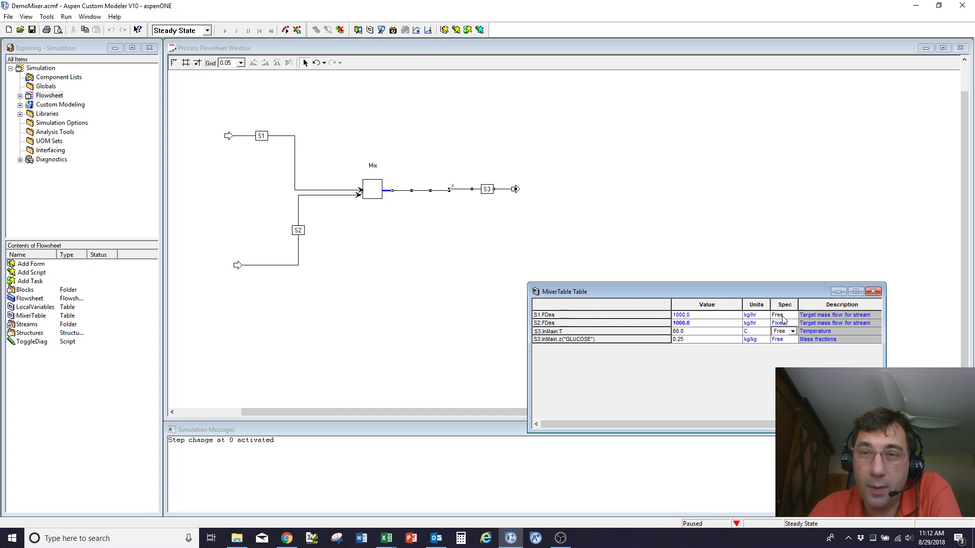
pyautogui.moveTo(737, 525)
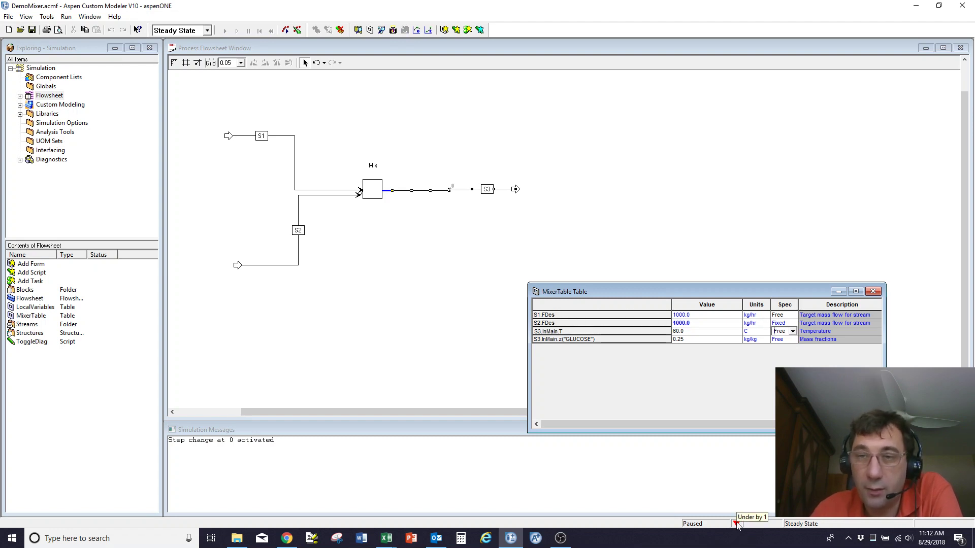
pyautogui.click(792, 348)
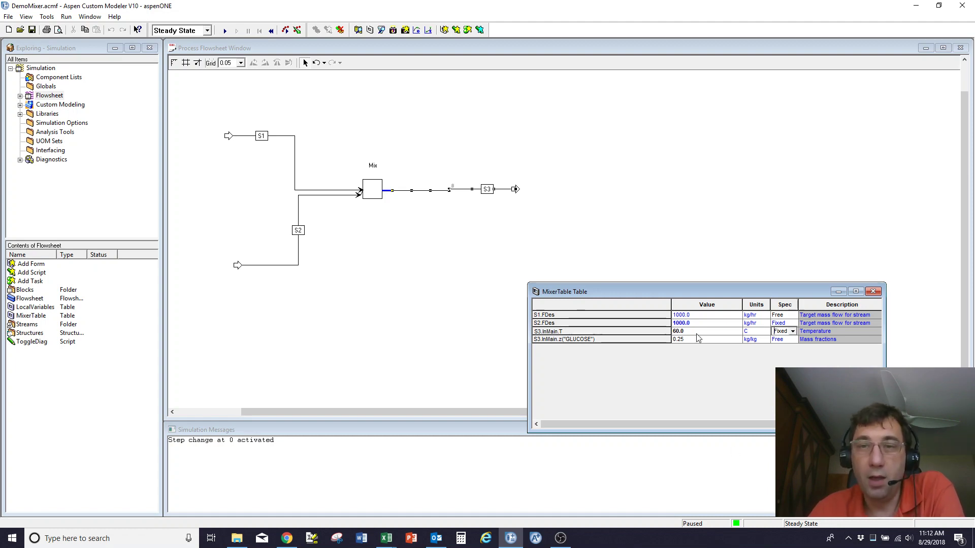
pyautogui.click(225, 31)
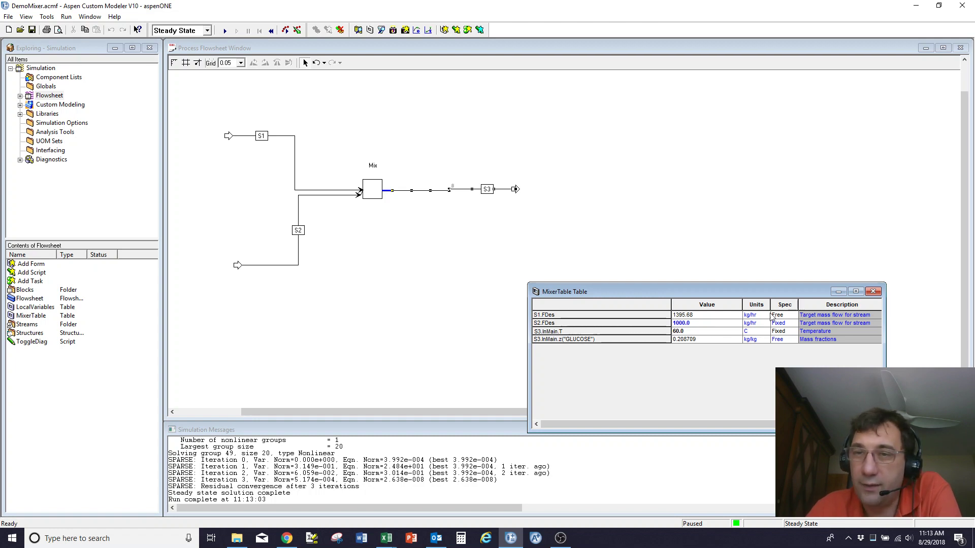
pyautogui.click(781, 324)
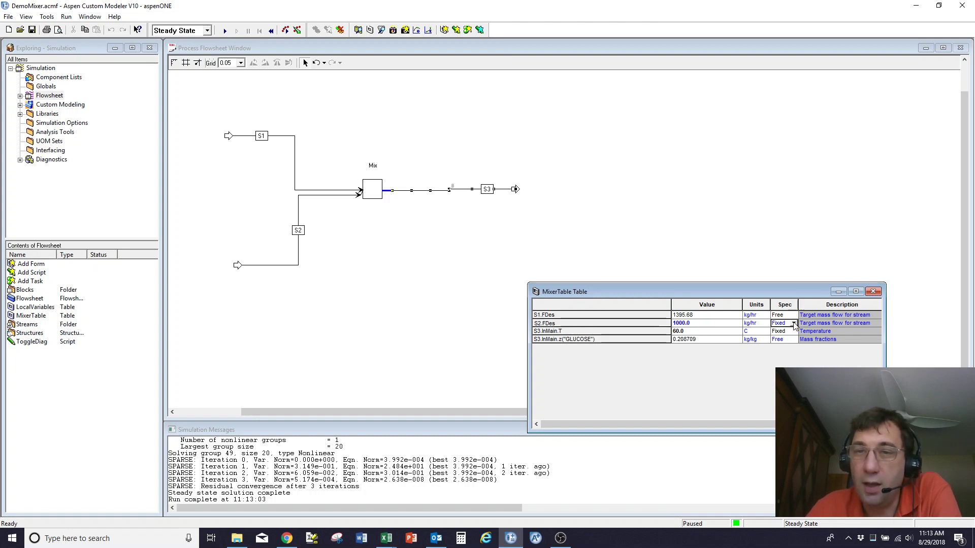
pyautogui.click(702, 324)
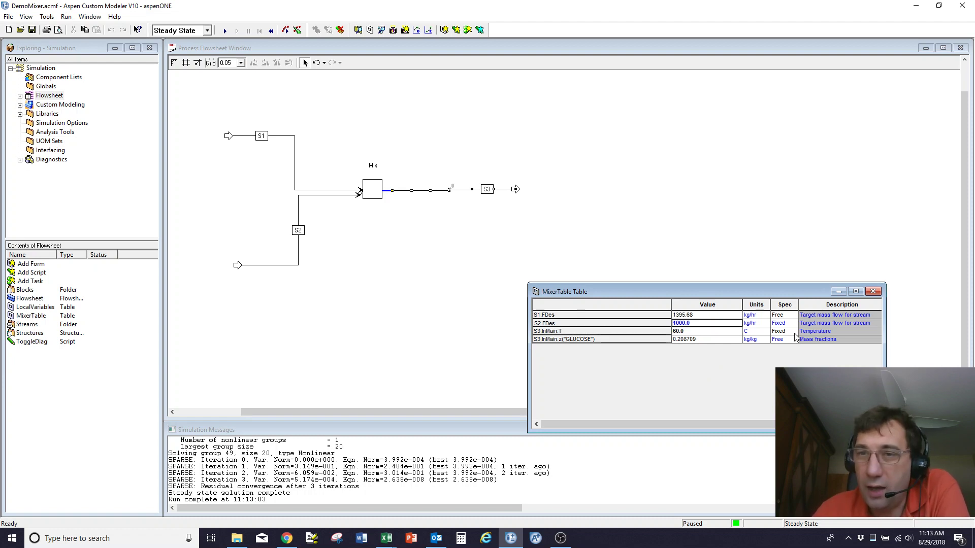
# Check Specification Status Fixed Changes: S3.InMain.T fixed, S1.FDes unfixed, sorted by name
pyautogui.doubleClick(736, 524)
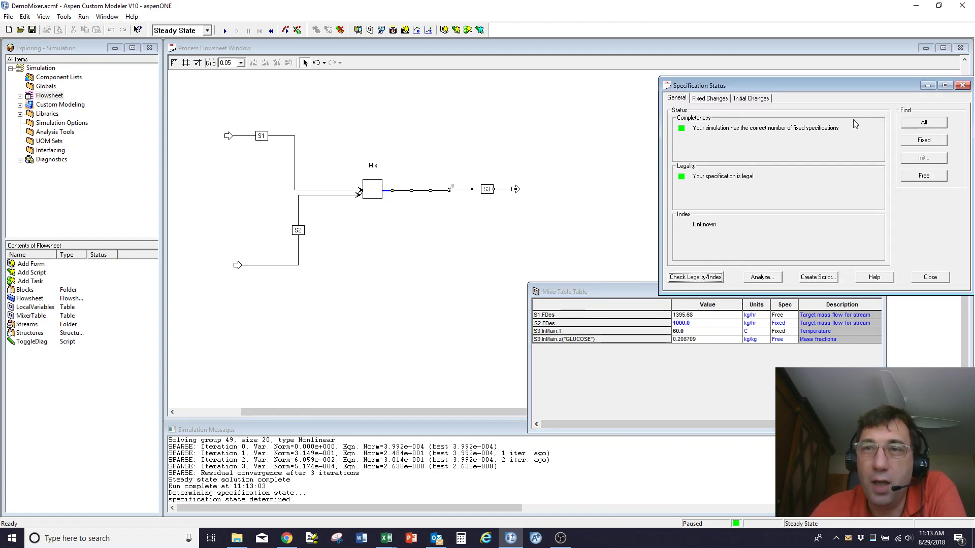
pyautogui.click(712, 99)
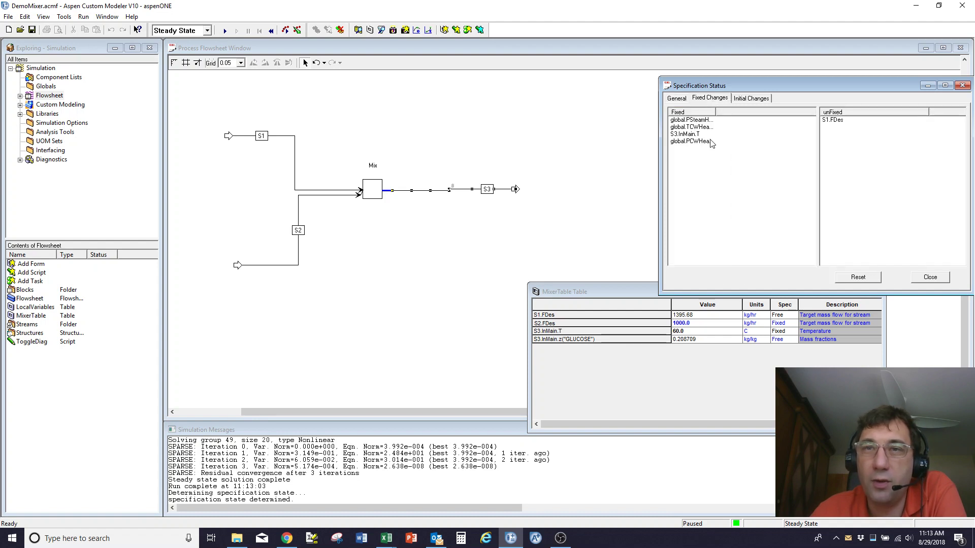
pyautogui.doubleClick(716, 115)
pyautogui.click(700, 112)
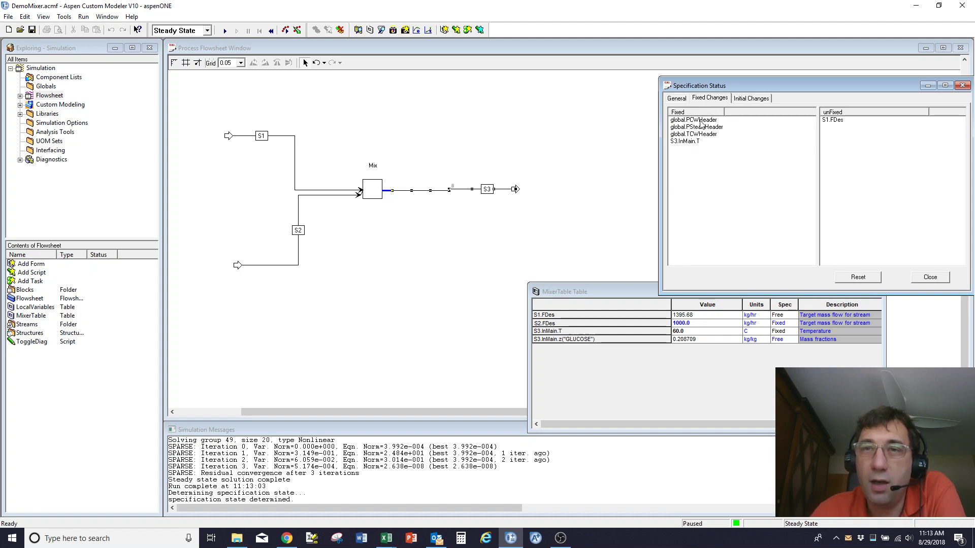
pyautogui.click(692, 143)
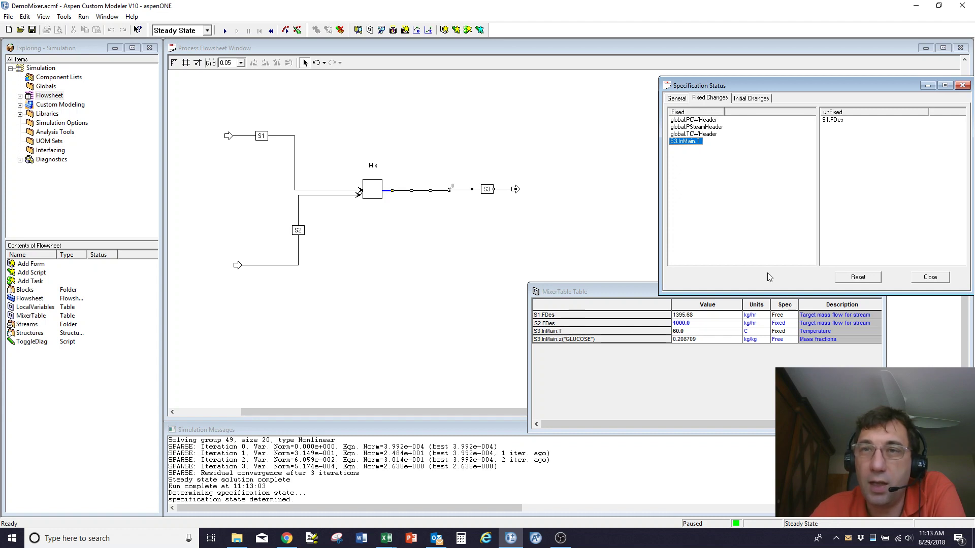
pyautogui.click(835, 121)
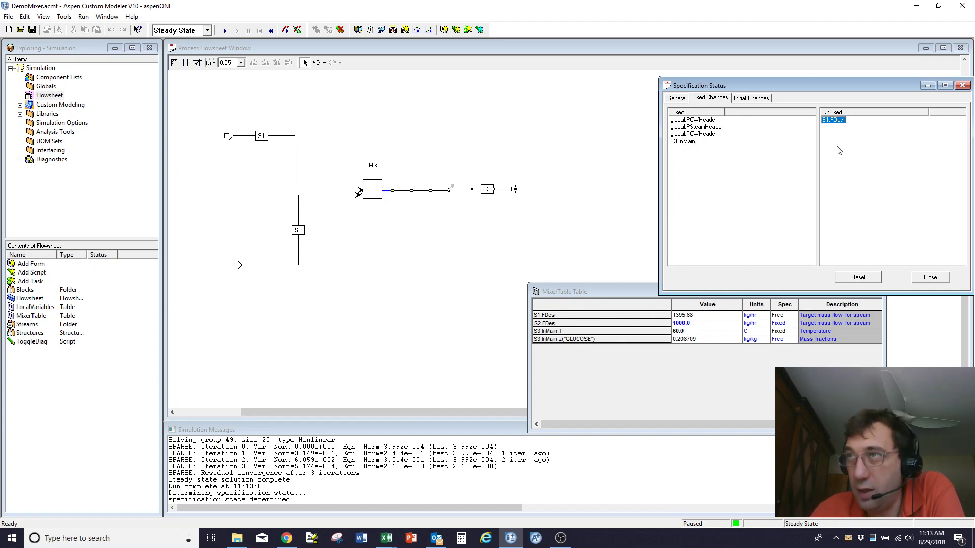
pyautogui.click(779, 315)
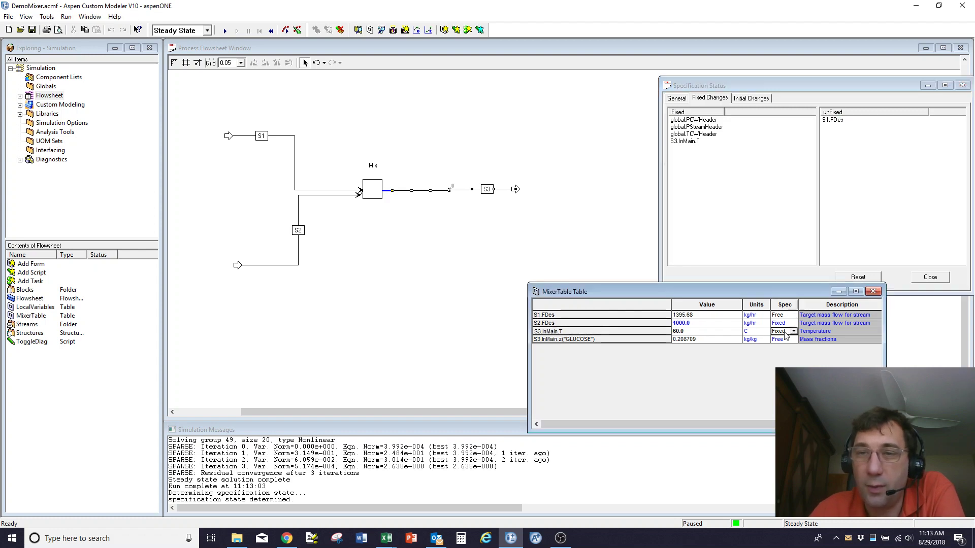
pyautogui.click(782, 331)
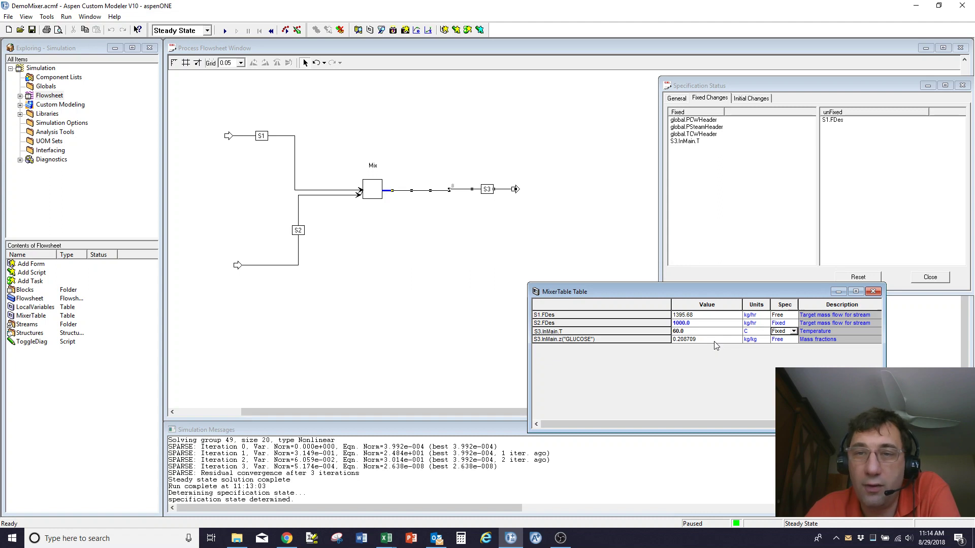
# Set the S2.FDes Spec to Free
pyautogui.click(783, 323)
pyautogui.click(792, 323)
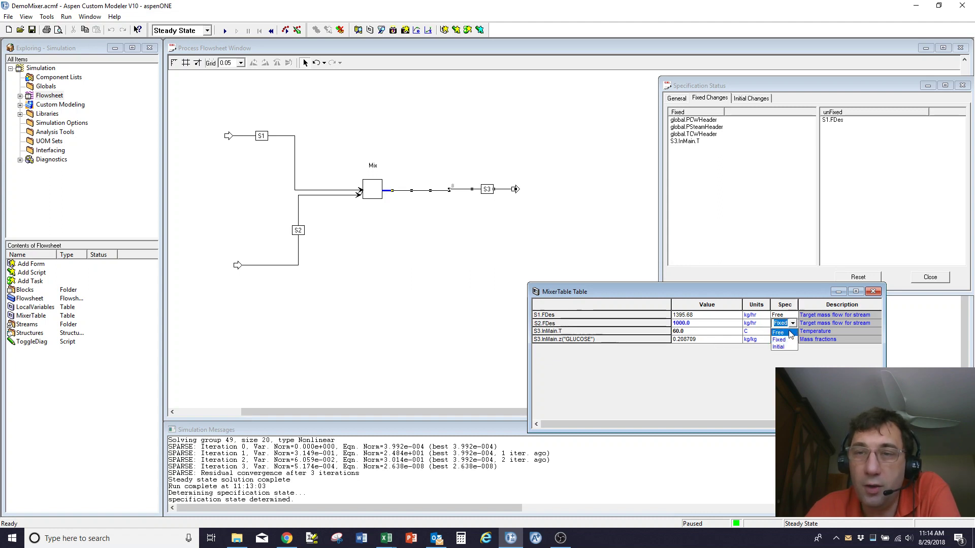
pyautogui.click(778, 336)
# Fix S3.InMain.z("GLUCOSE") at 0.25
pyautogui.click(782, 339)
pyautogui.click(792, 339)
pyautogui.click(778, 356)
pyautogui.click(697, 340)
pyautogui.write('0.25')
pyautogui.press('Tab')
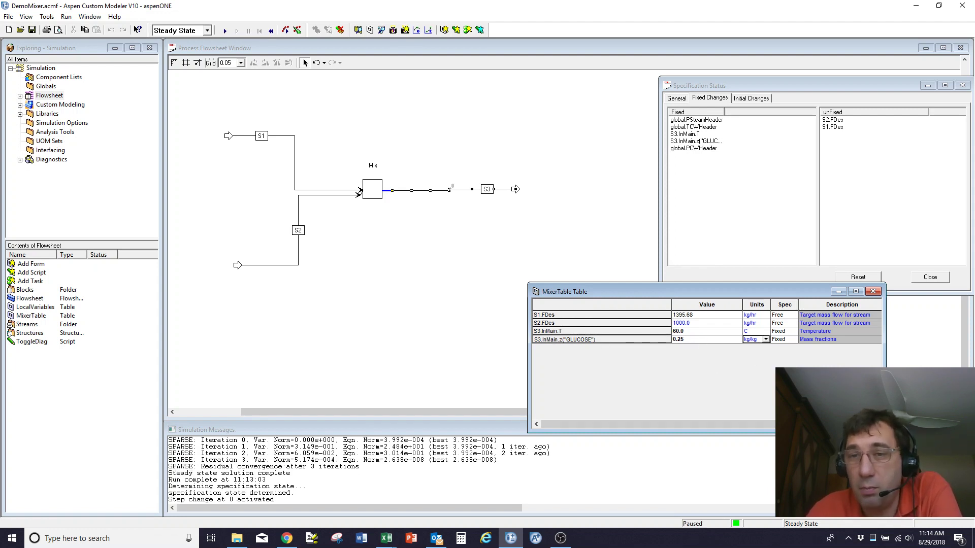
# Recheck and then close the Specification Status window
pyautogui.click(737, 525)
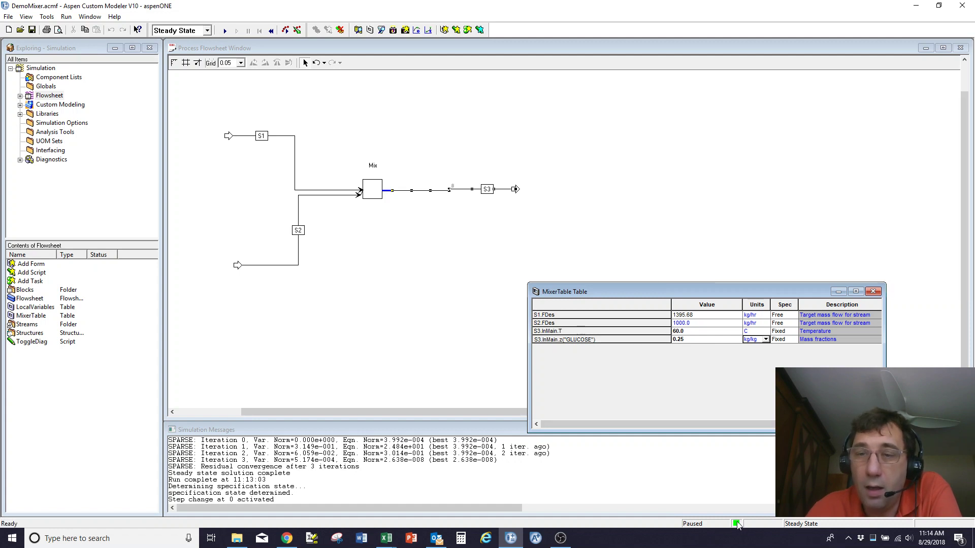
pyautogui.click(737, 525)
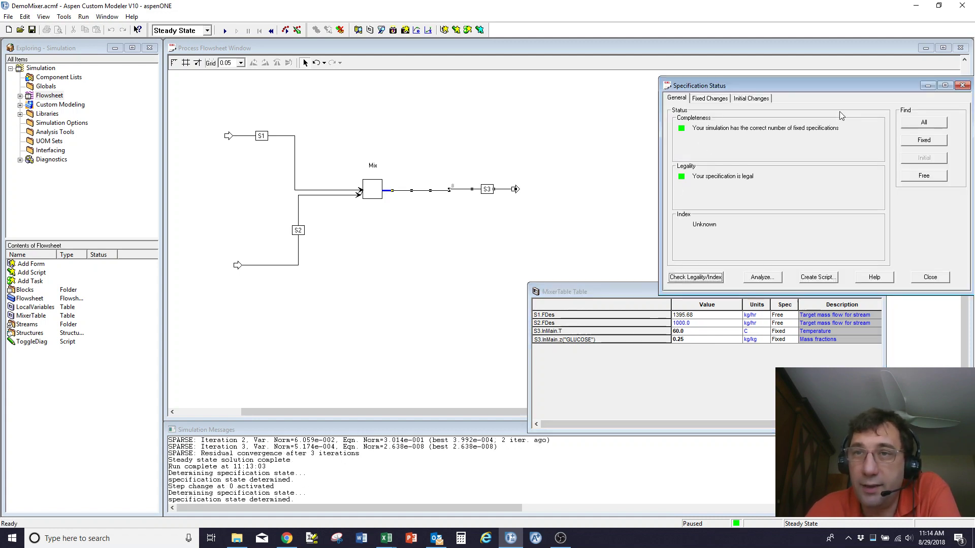
pyautogui.click(930, 276)
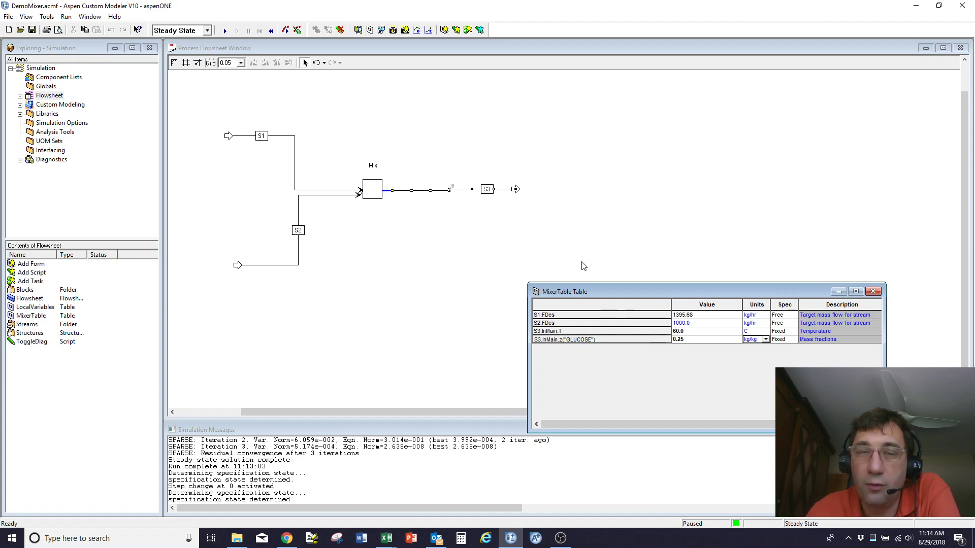
# Run the steady-state solve, dismiss the failure error, and enlarge the Simulation Messages pane
pyautogui.click(224, 31)
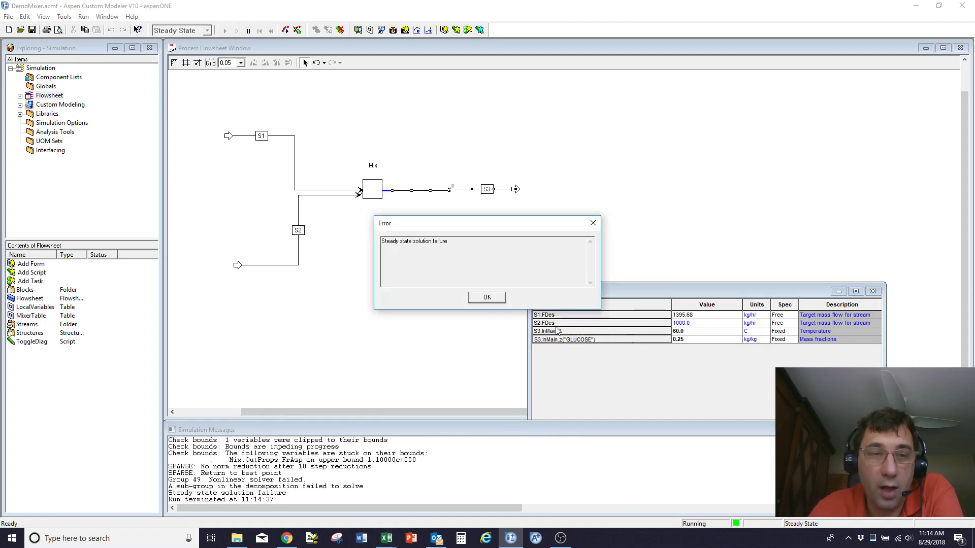
pyautogui.click(487, 297)
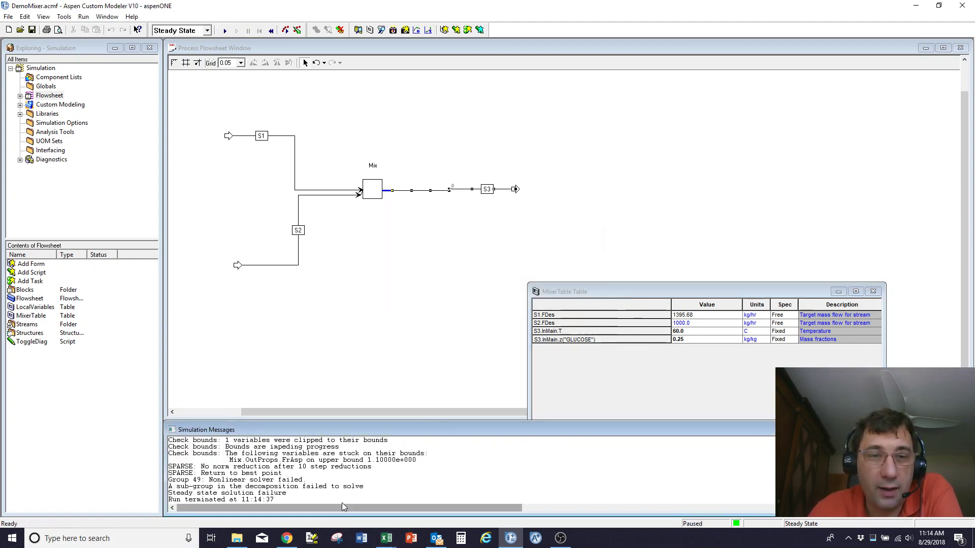
pyautogui.click(210, 487)
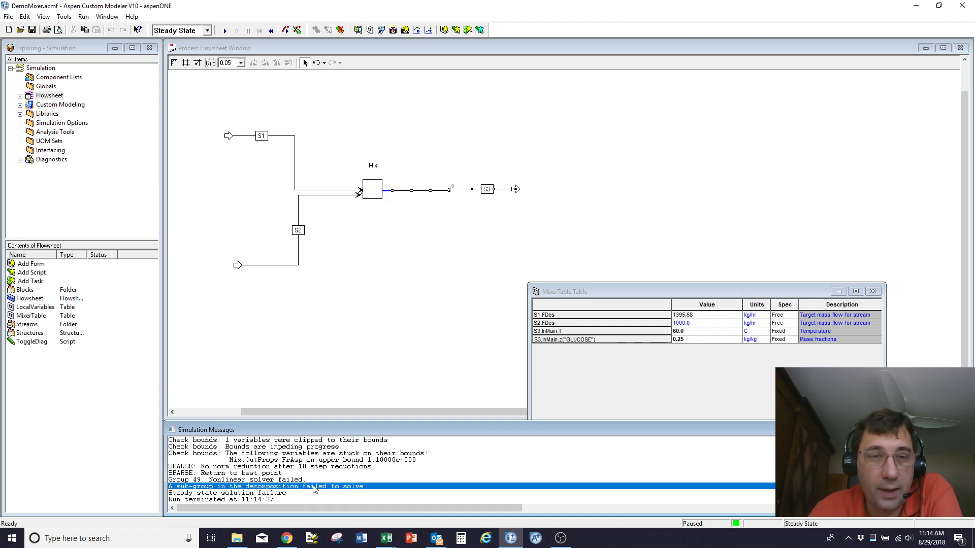
pyautogui.moveTo(399, 426); pyautogui.dragTo(407, 385)
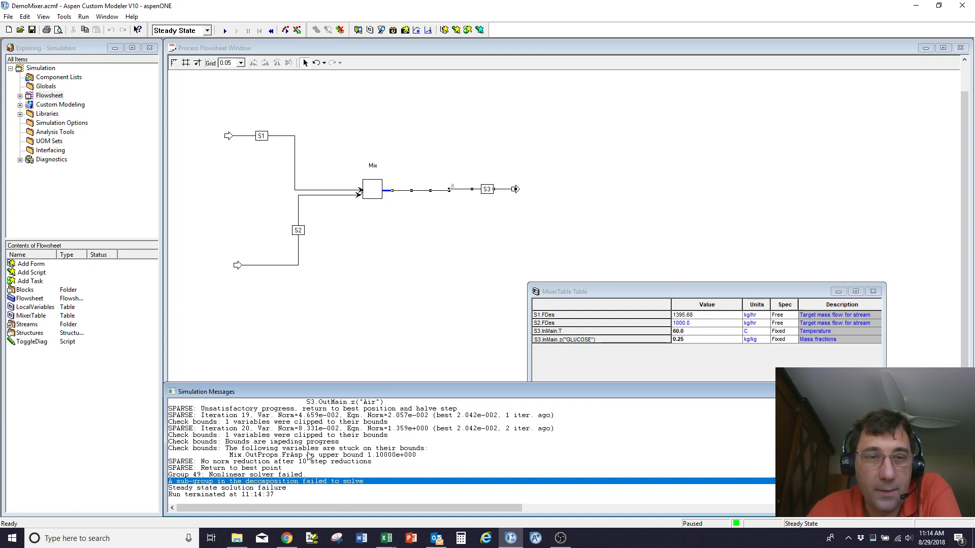
# Free the glucose fraction, fix S2.FDes again, and re-run the steady state
pyautogui.click(730, 294)
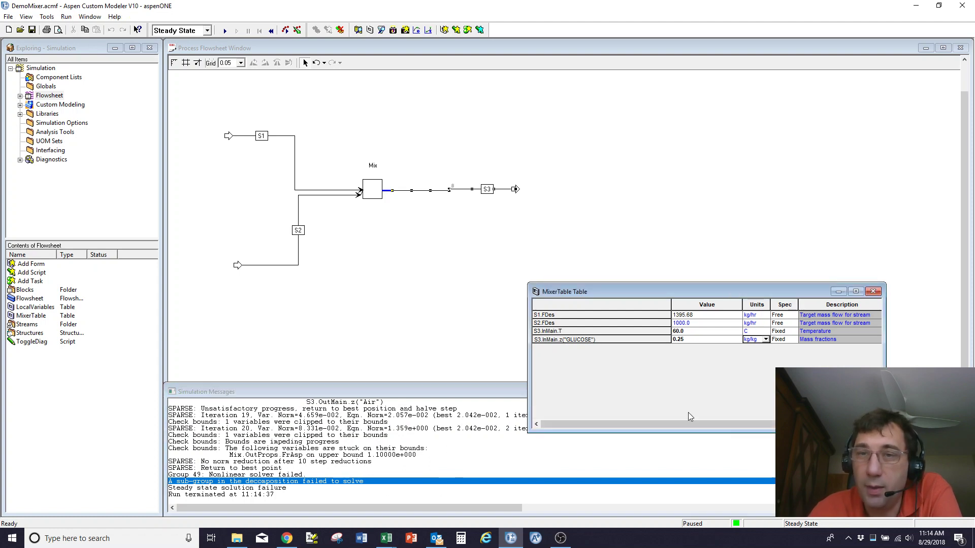
pyautogui.rightClick(777, 342)
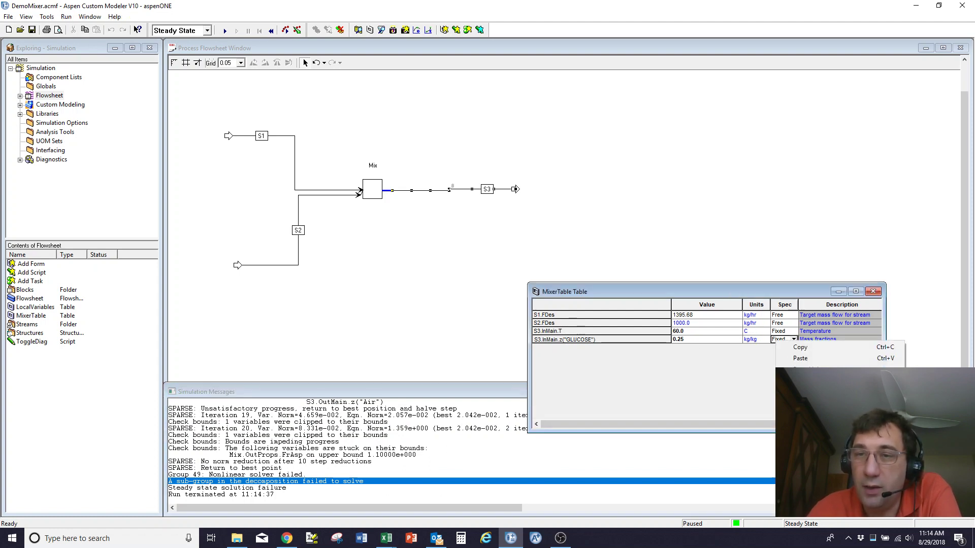
pyautogui.click(778, 325)
pyautogui.rightClick(776, 325)
pyautogui.click(802, 386)
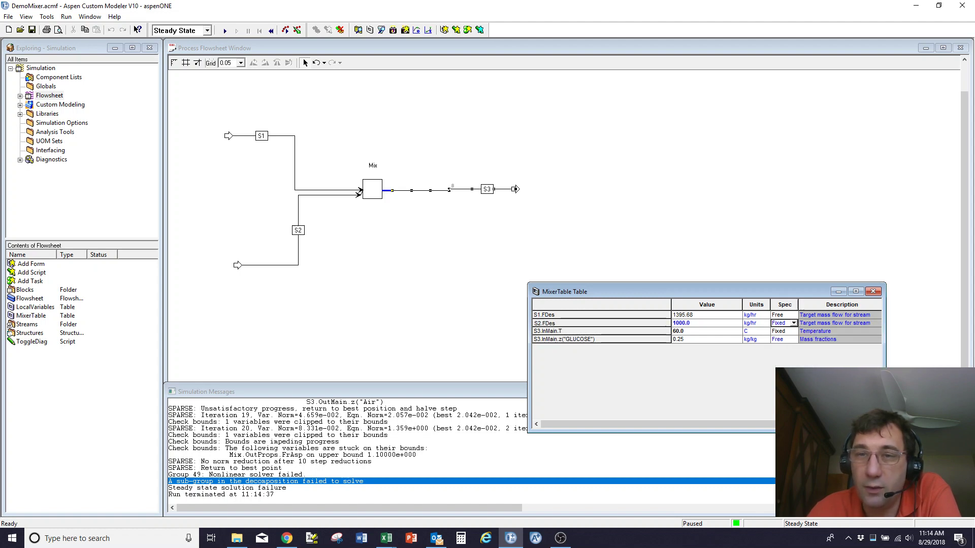
pyautogui.press('F5')
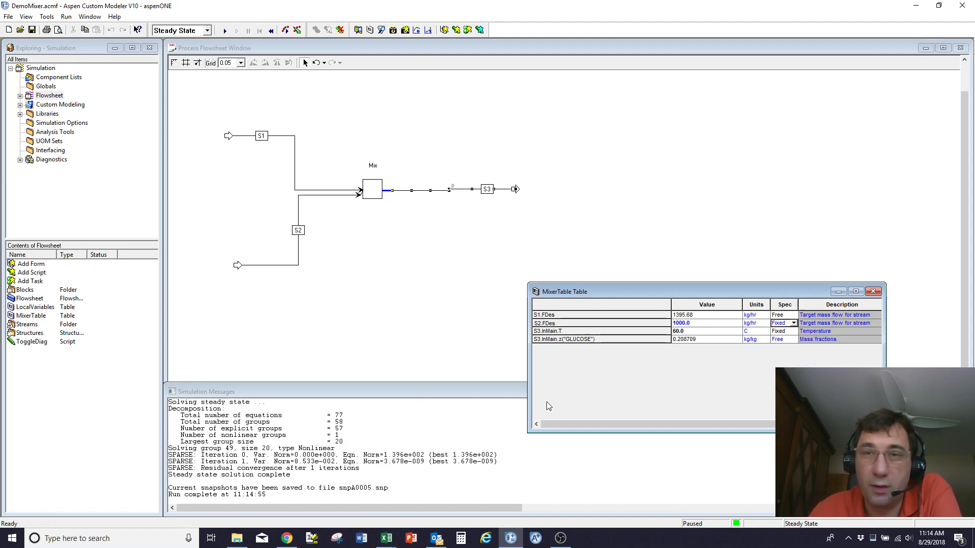
# Set the S2.FDes value to 1200 kg/hr
pyautogui.click(703, 324)
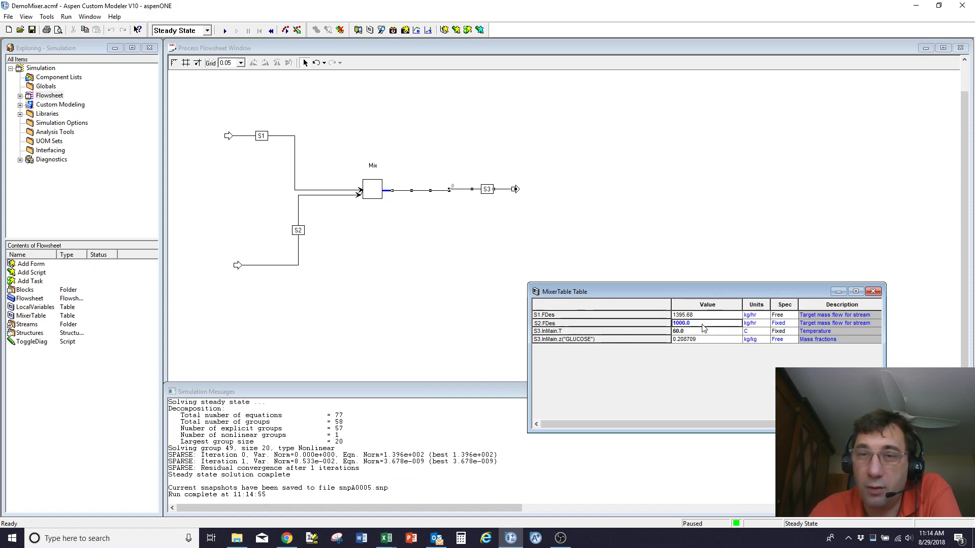
pyautogui.write('12')
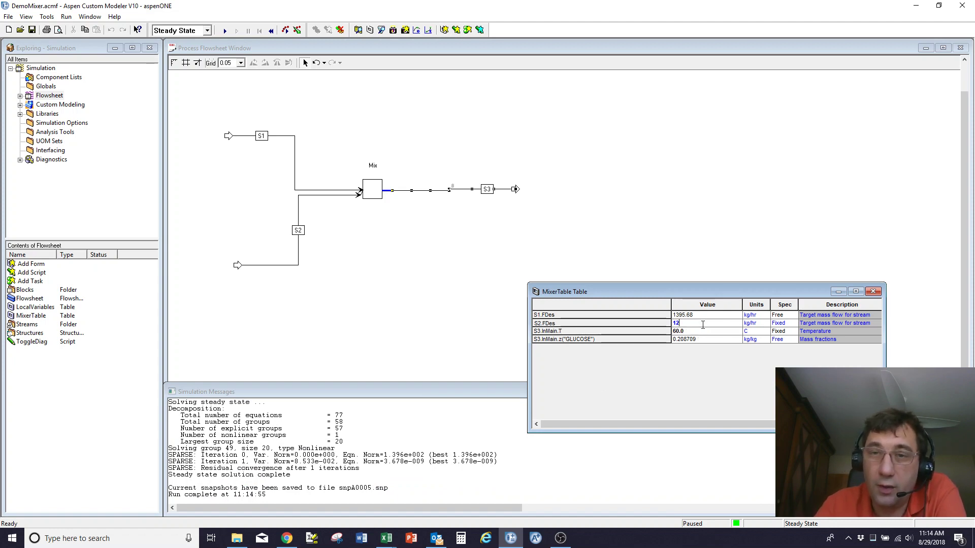
pyautogui.press('Return')
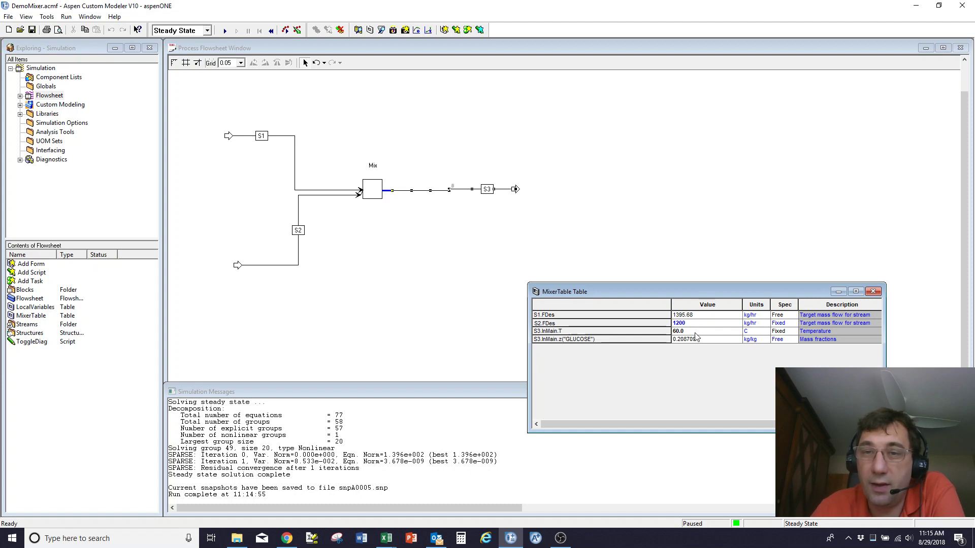
pyautogui.press('Return')
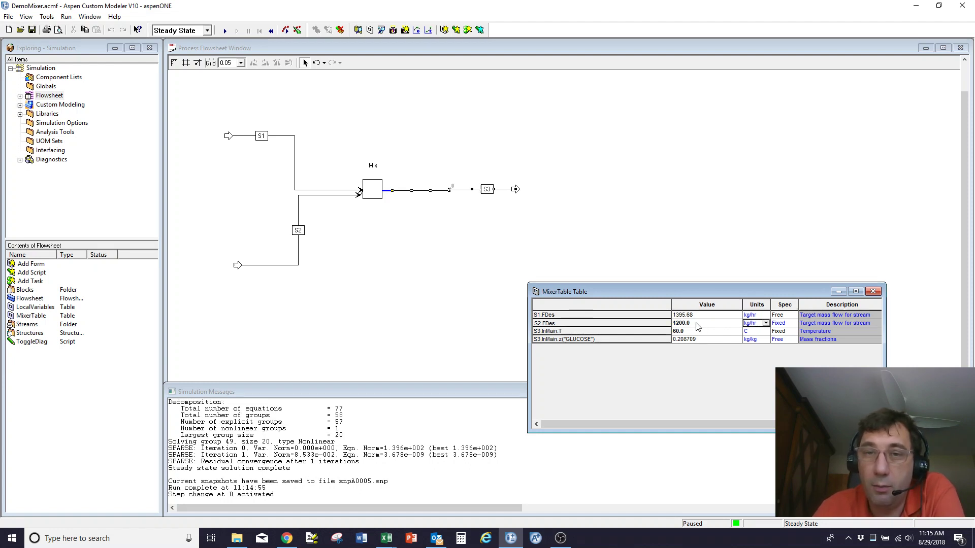
# Leave the S2.FDes cell and re-solve, giving S1.FDes = 1674.82 kg/hr
pyautogui.click(698, 326)
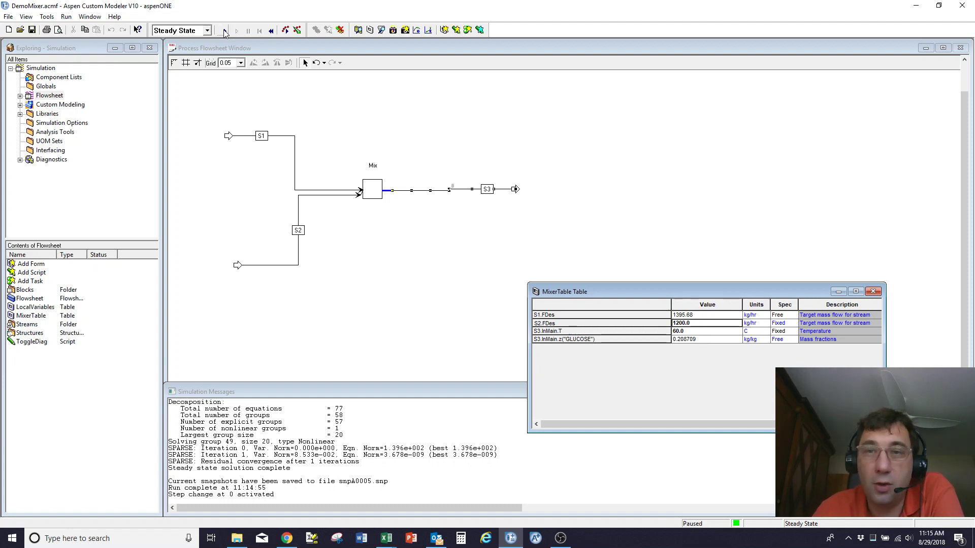
pyautogui.click(714, 340)
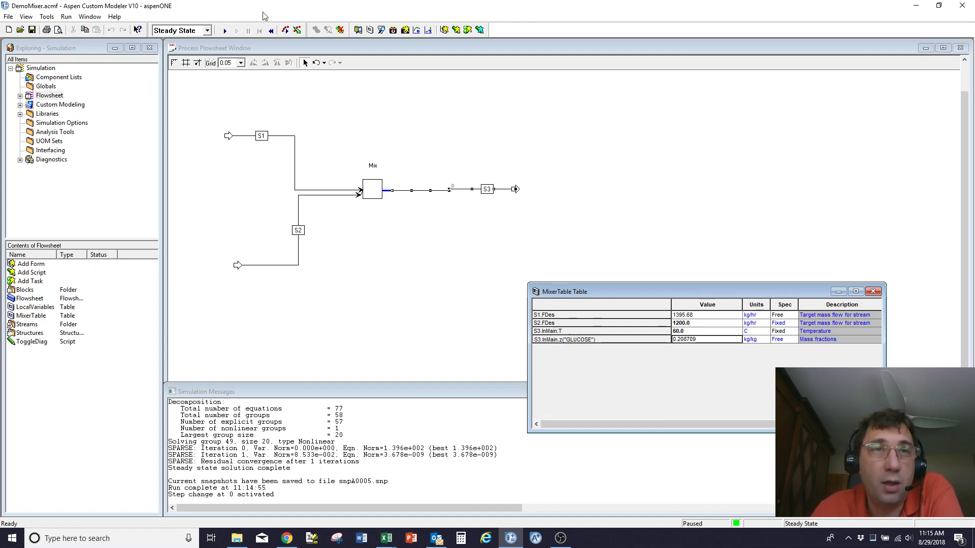
pyautogui.press('F5')
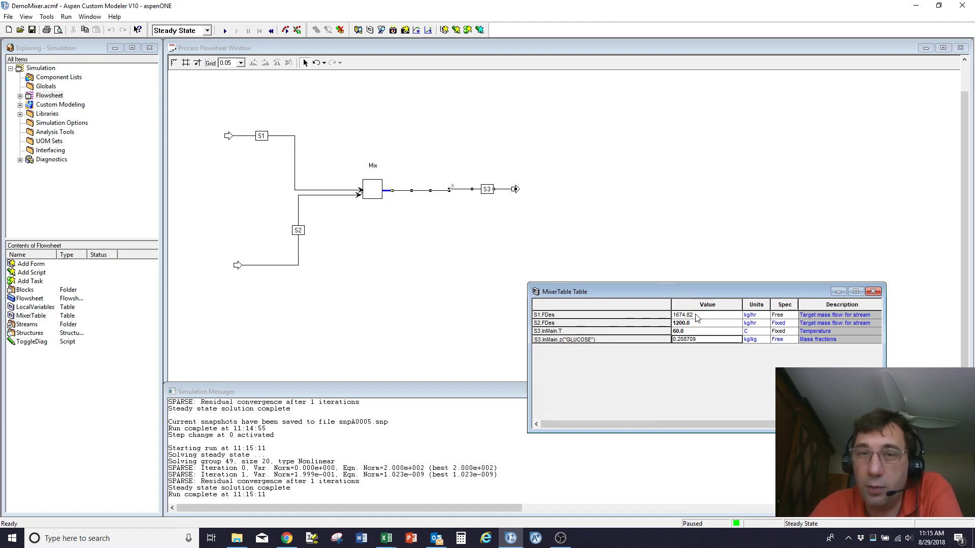